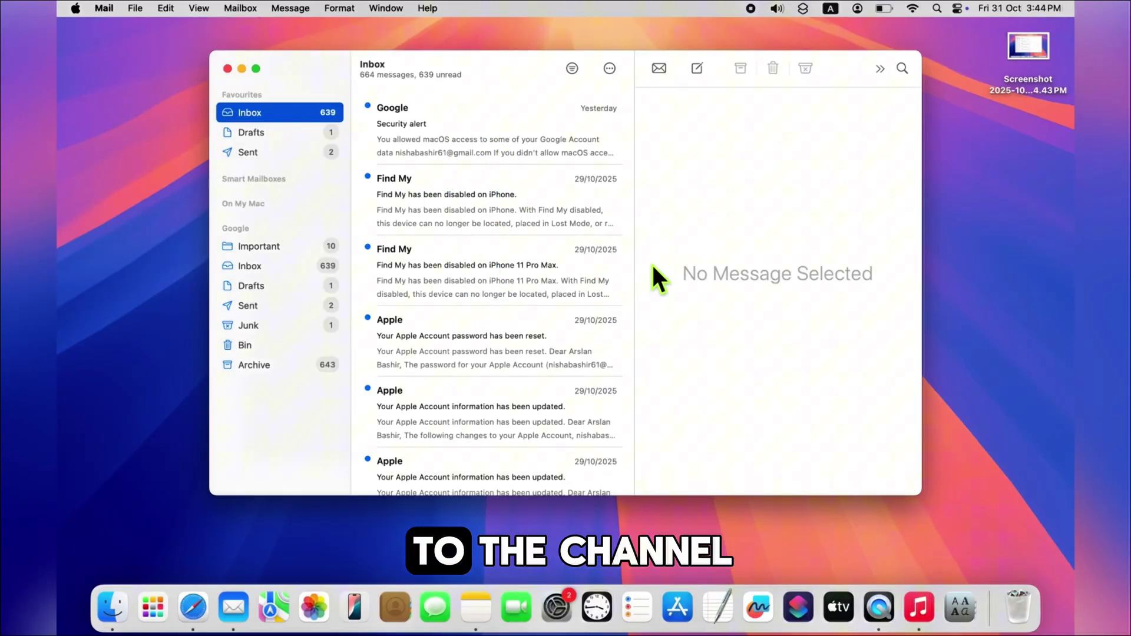
Step: Read both Find My messages, including the iPhone 11 Pro Max one, then close Mail's window
click(535, 204)
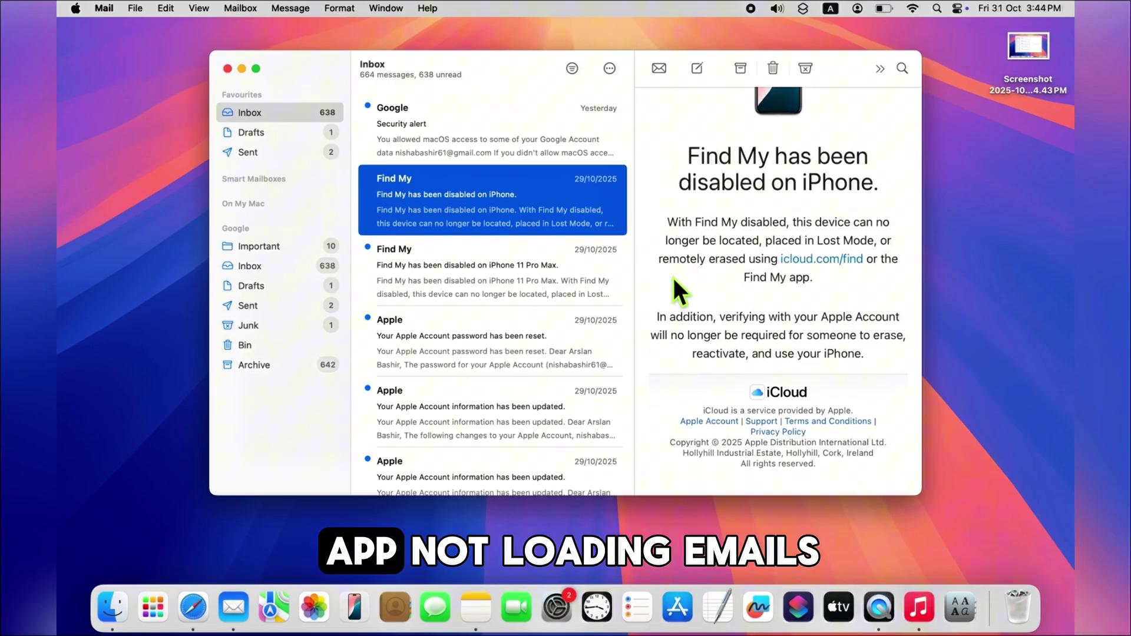
click(539, 272)
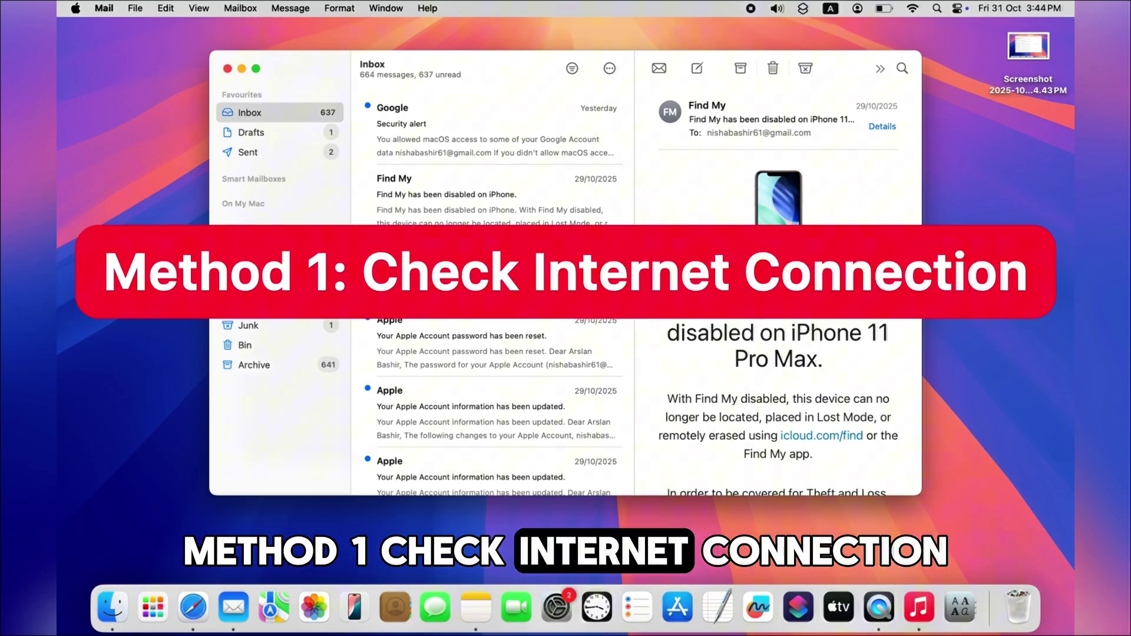
click(228, 69)
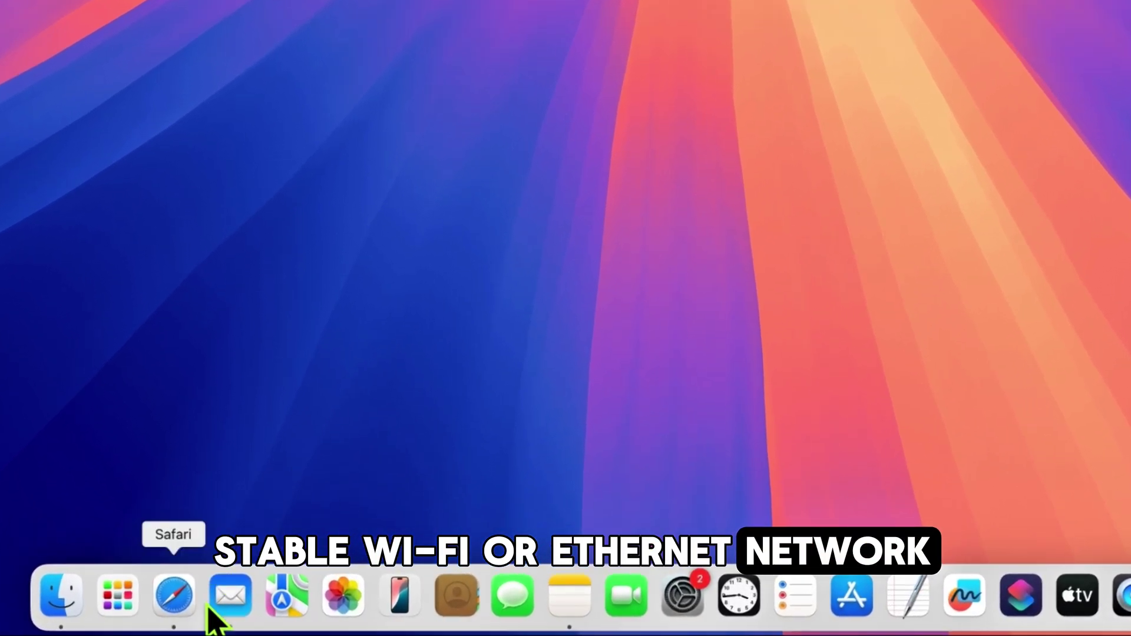
click(180, 592)
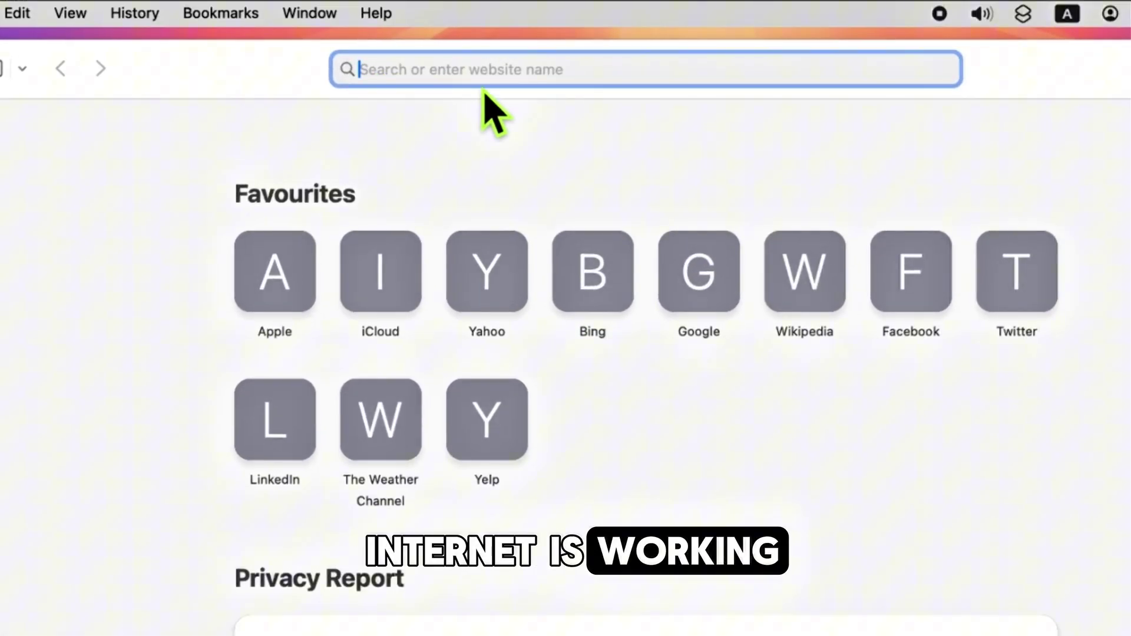
text(dhat gpt)
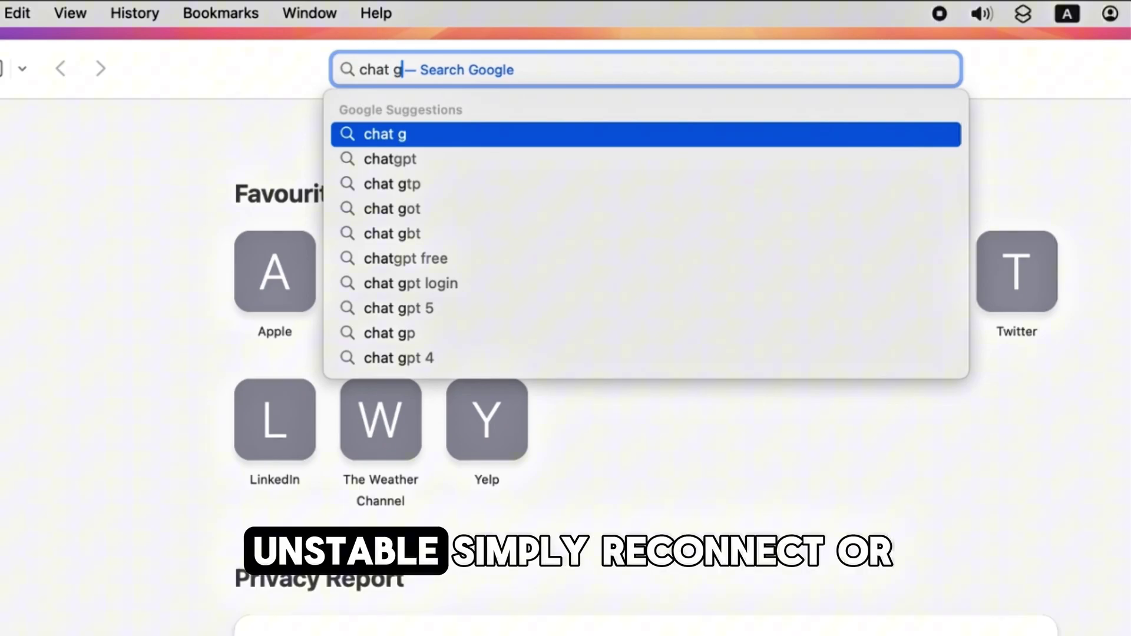
key(Return)
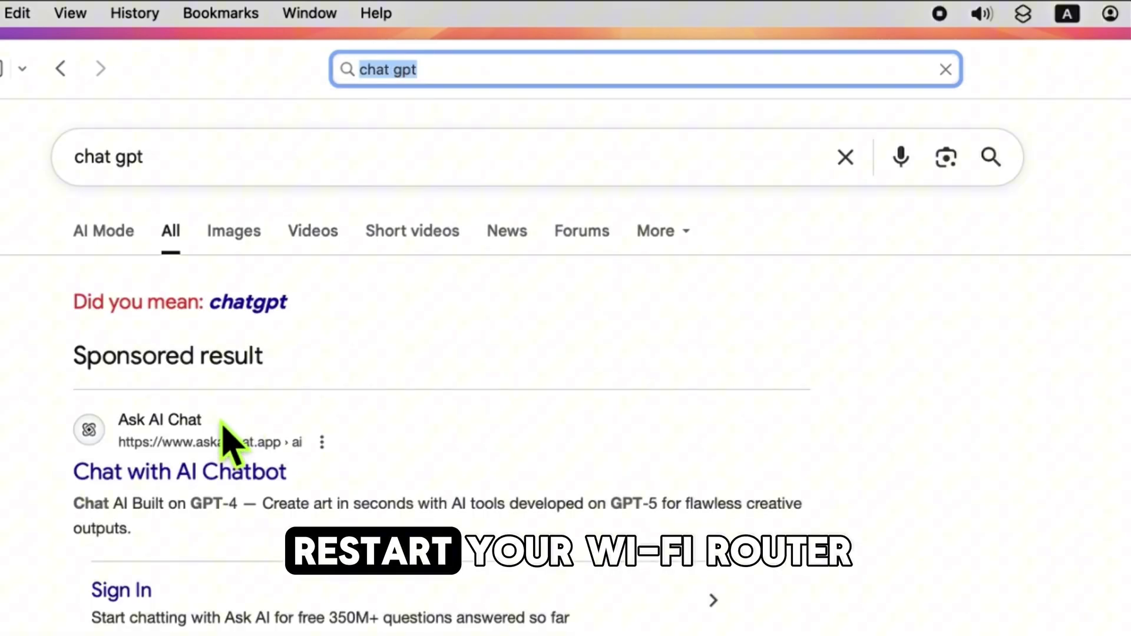
click(148, 477)
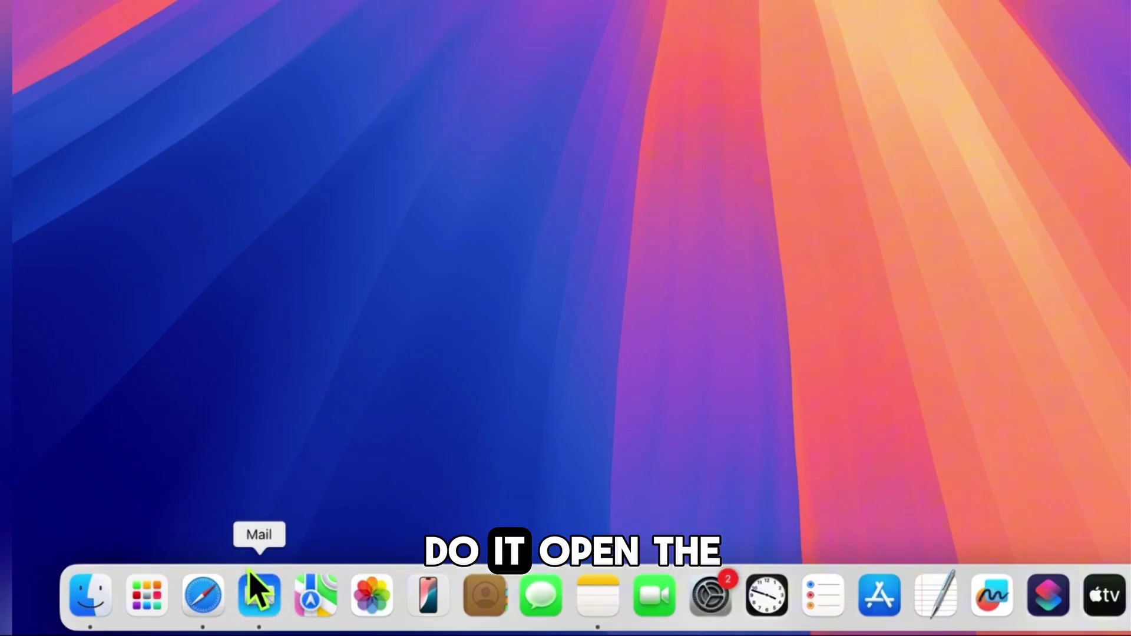
Step: In Mail Settings > Accounts, untick and retick 'Enable this account' for the Google account
click(262, 613)
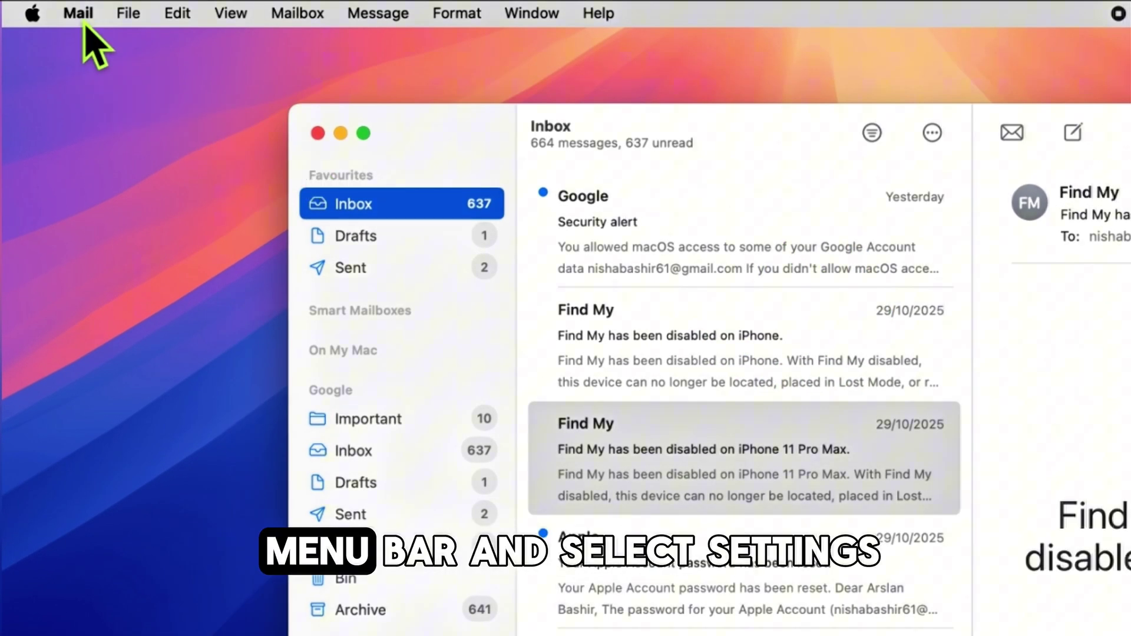
click(80, 13)
click(114, 85)
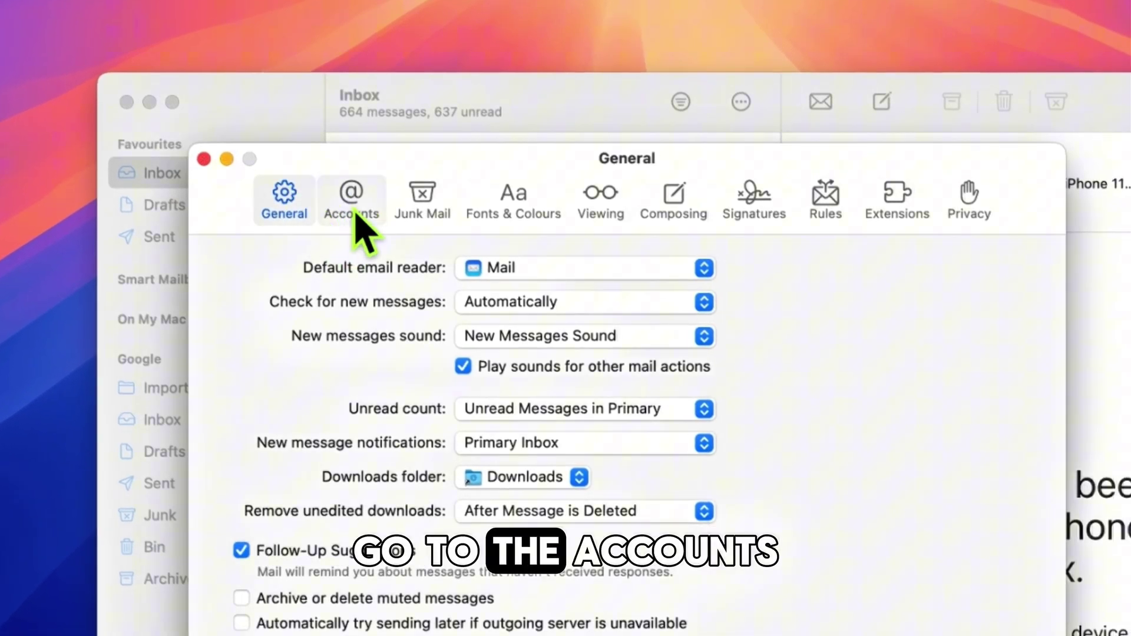
click(360, 207)
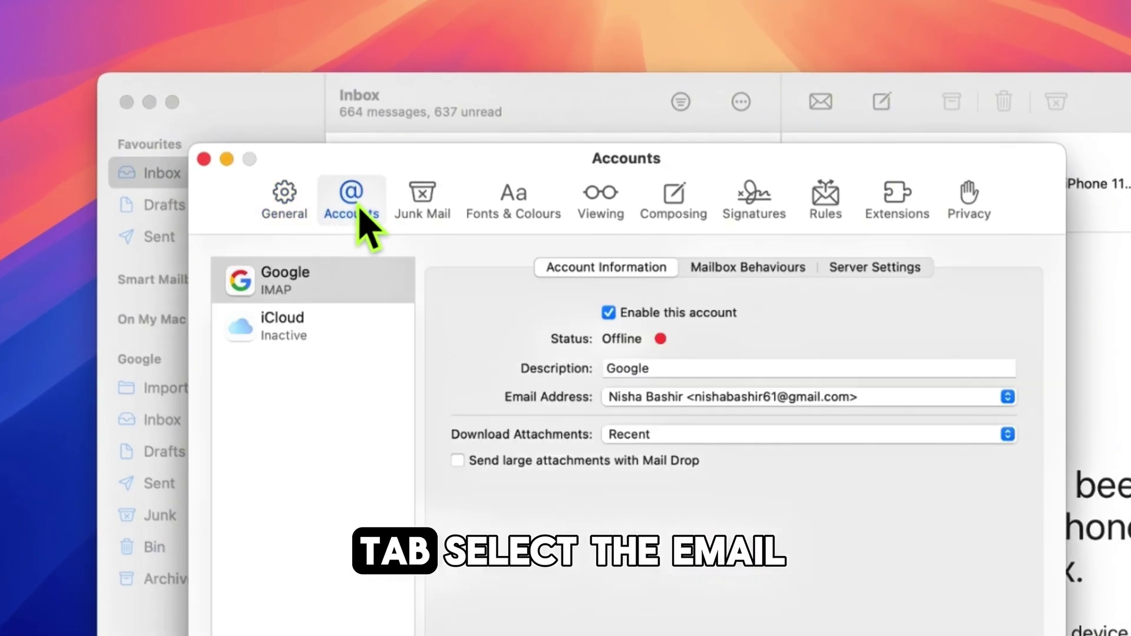
click(307, 284)
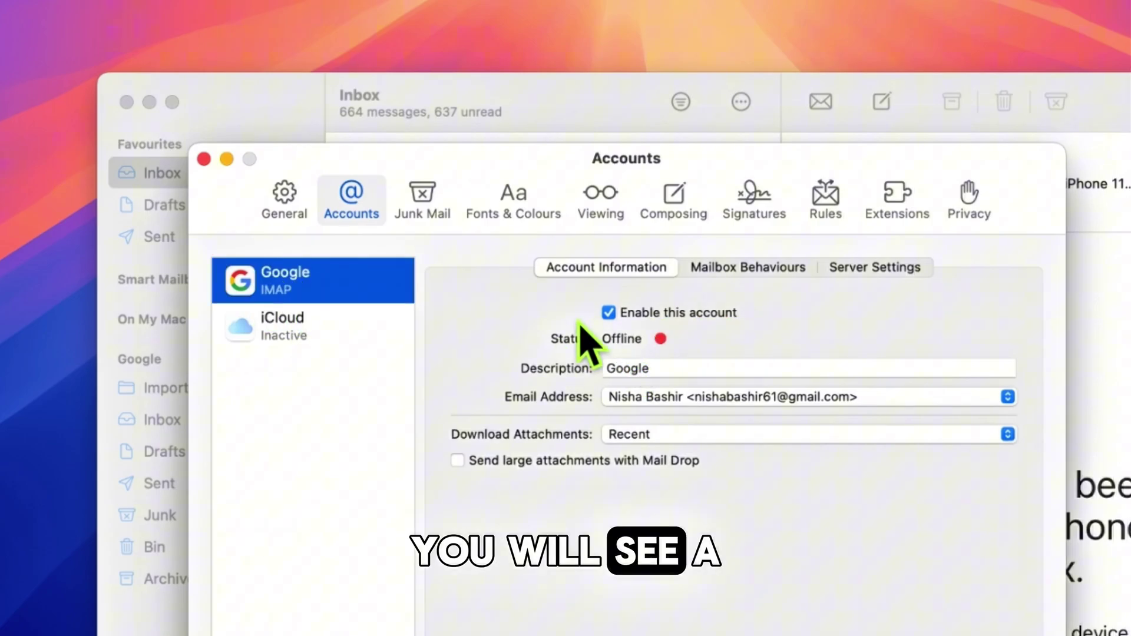
click(618, 319)
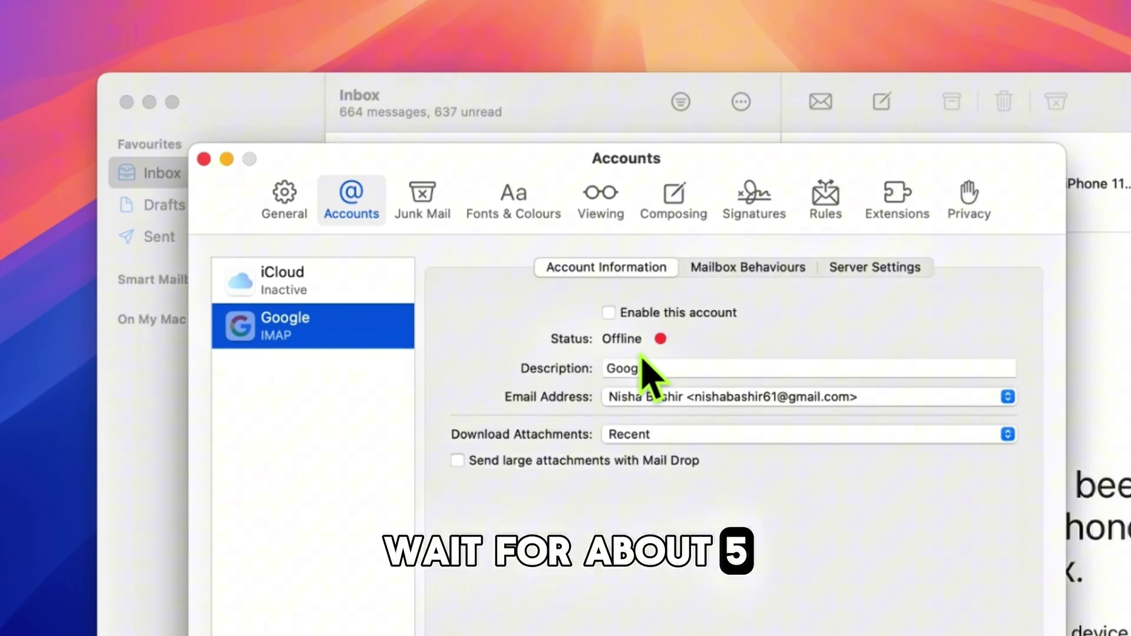
click(619, 324)
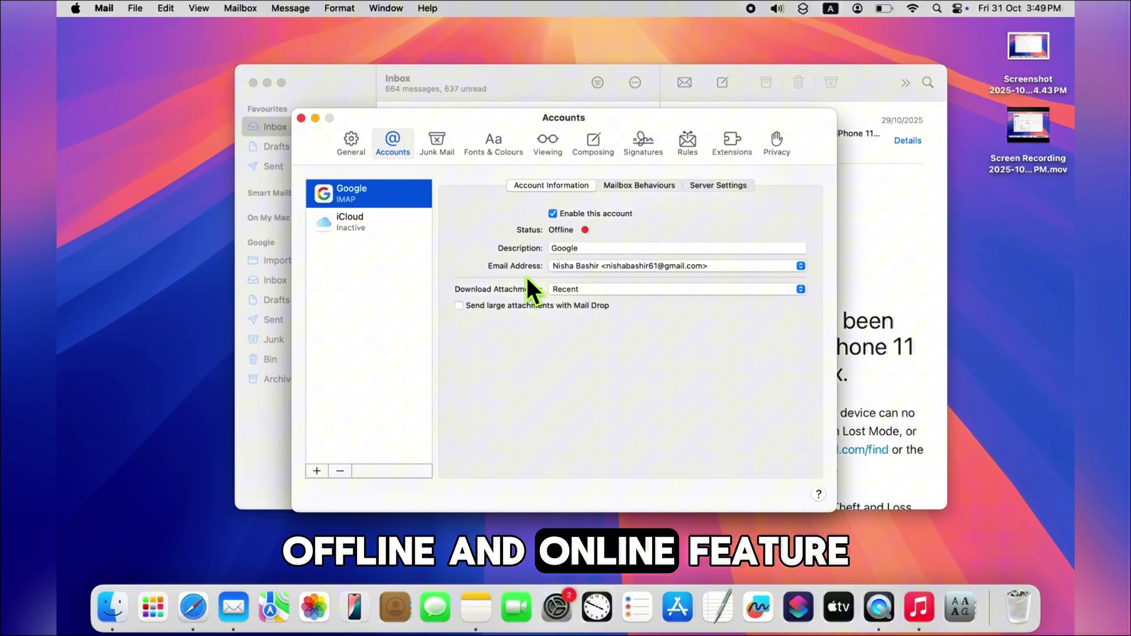
Step: Close Mail's settings and quit Mail, then launch Activity Monitor by searching 'acti' in Spotlight
click(301, 118)
key(super+comma)
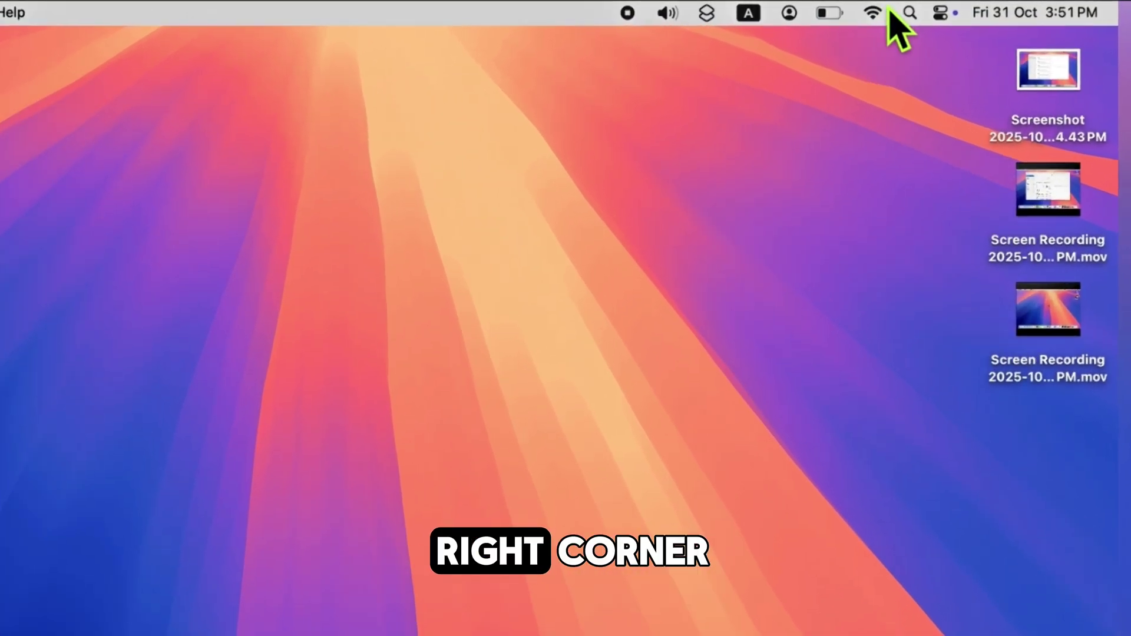
click(910, 12)
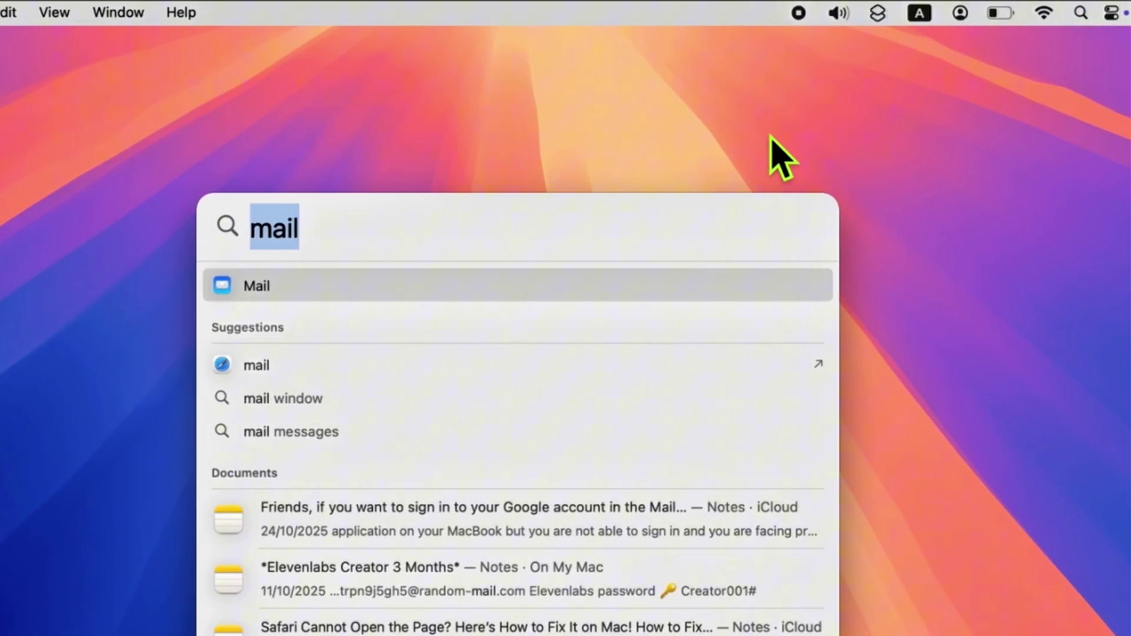
key(BackSpace)
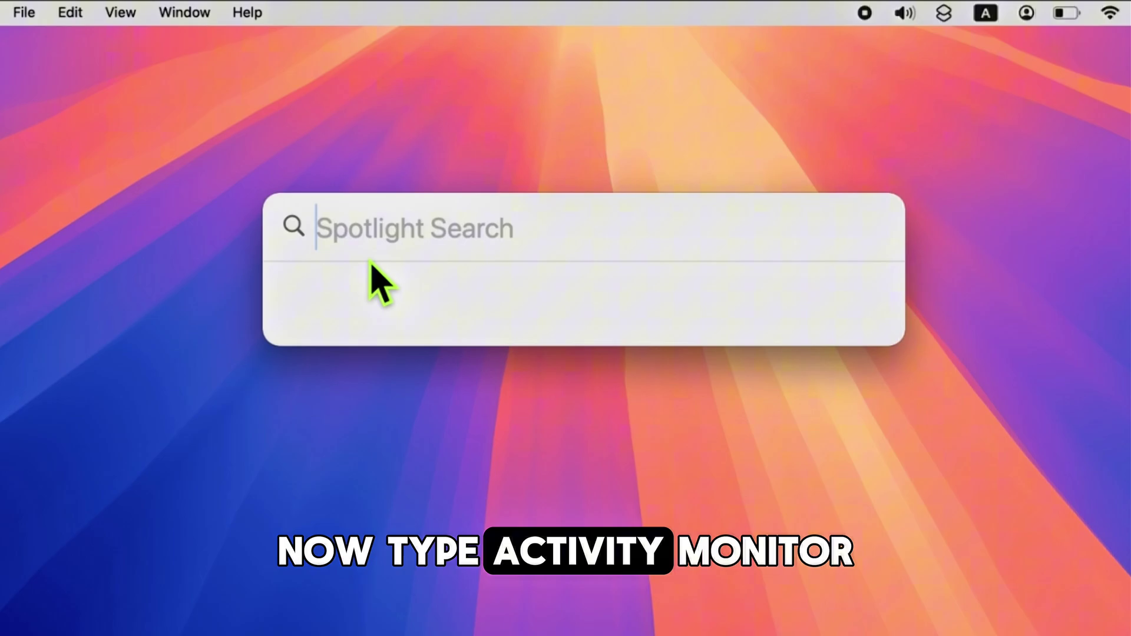
text(acti)
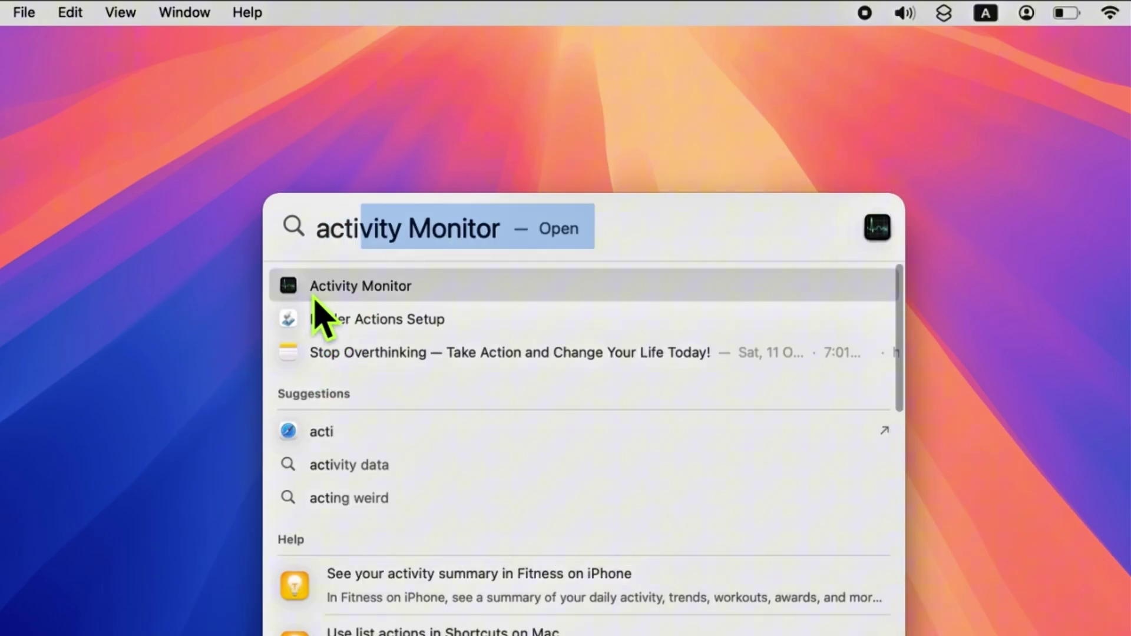
key(Return)
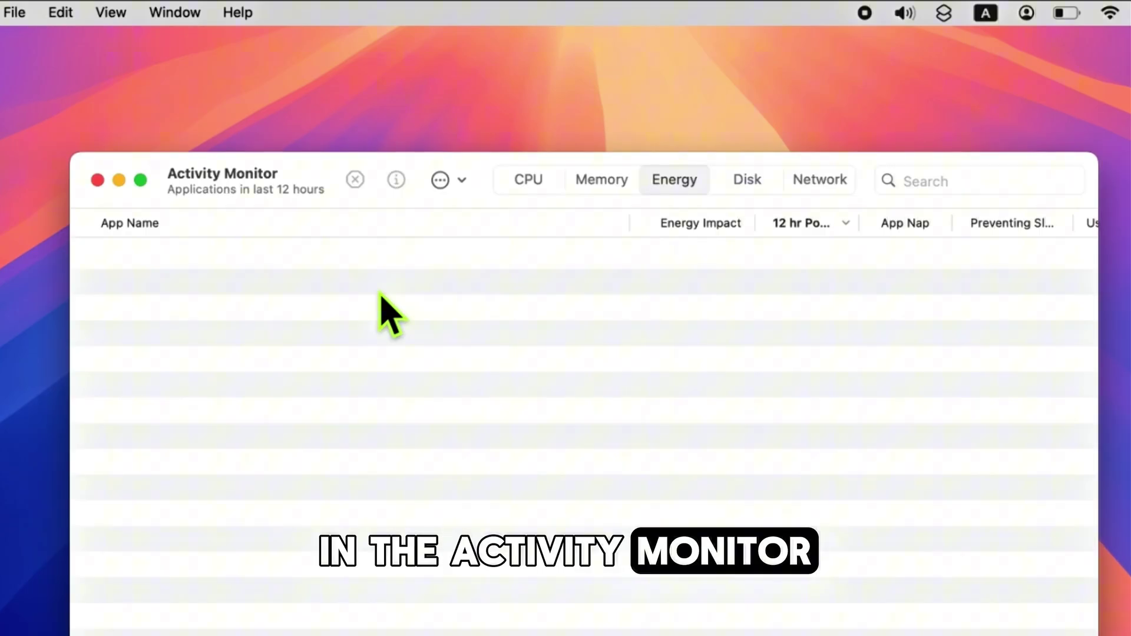
Step: Filter Activity Monitor for 'mai', force-quit the Mail process, then close its details and Activity Monitor
click(943, 181)
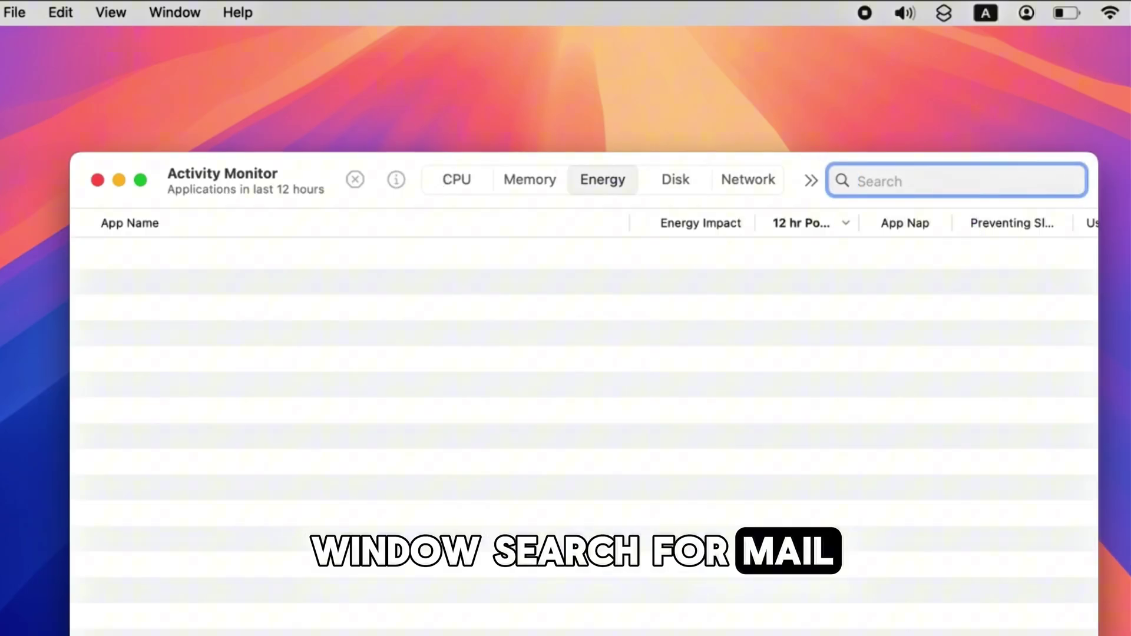
text(mail)
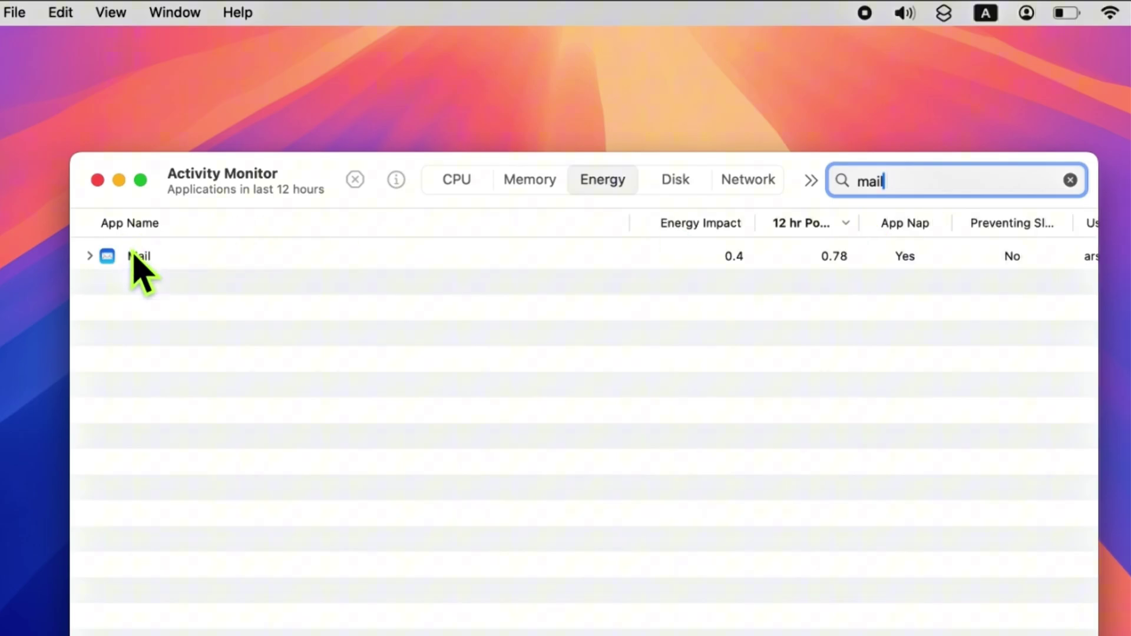
click(152, 259)
double_click(152, 258)
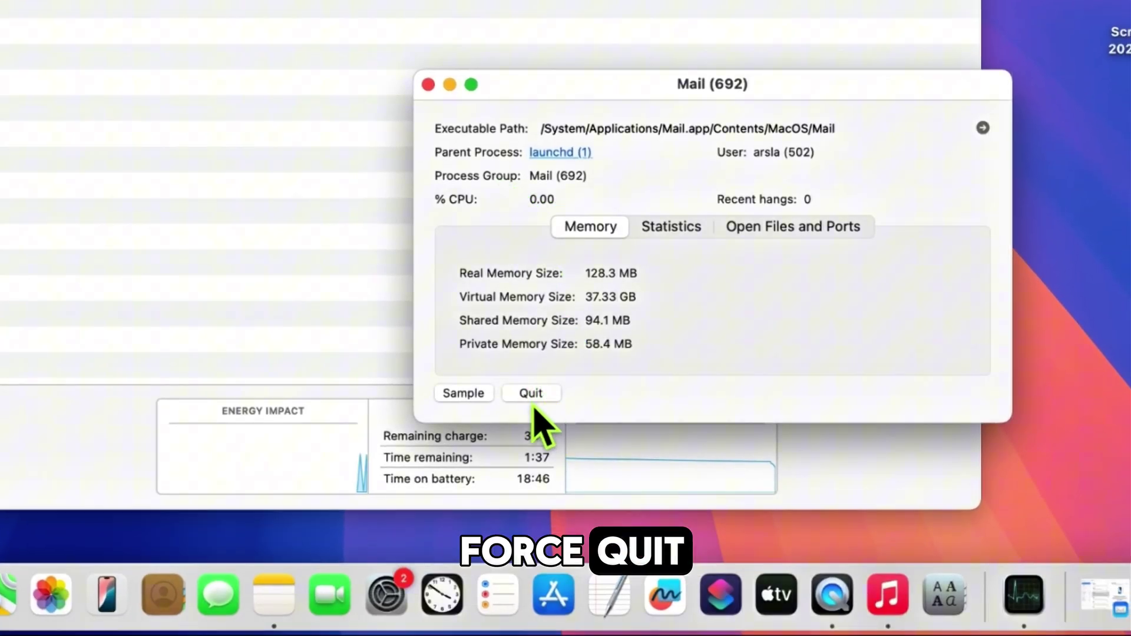
click(531, 393)
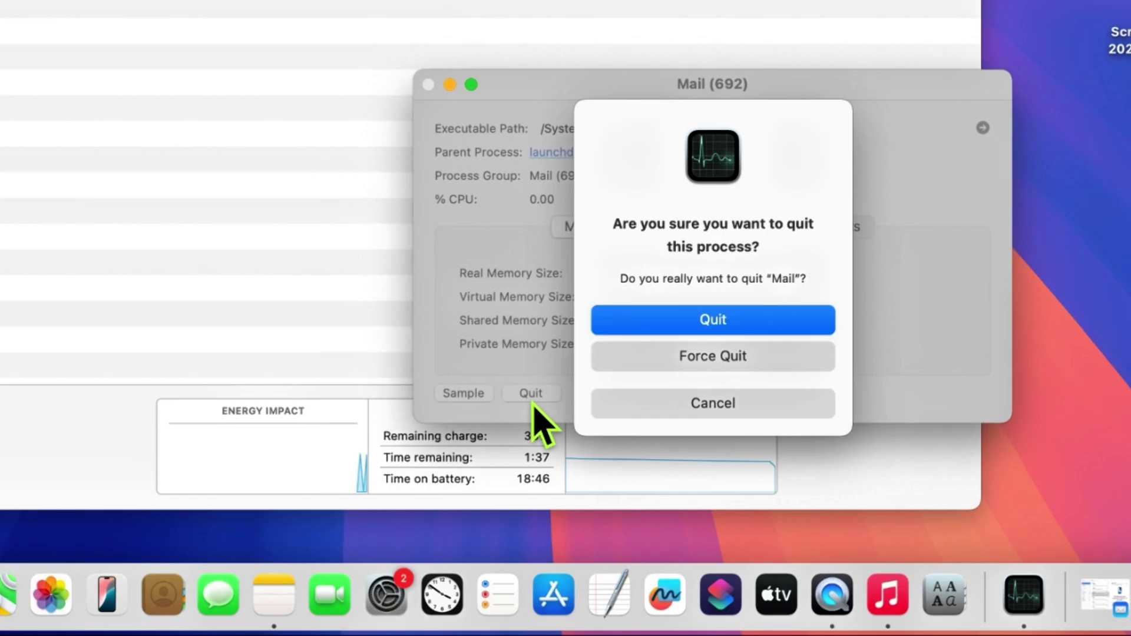
click(730, 361)
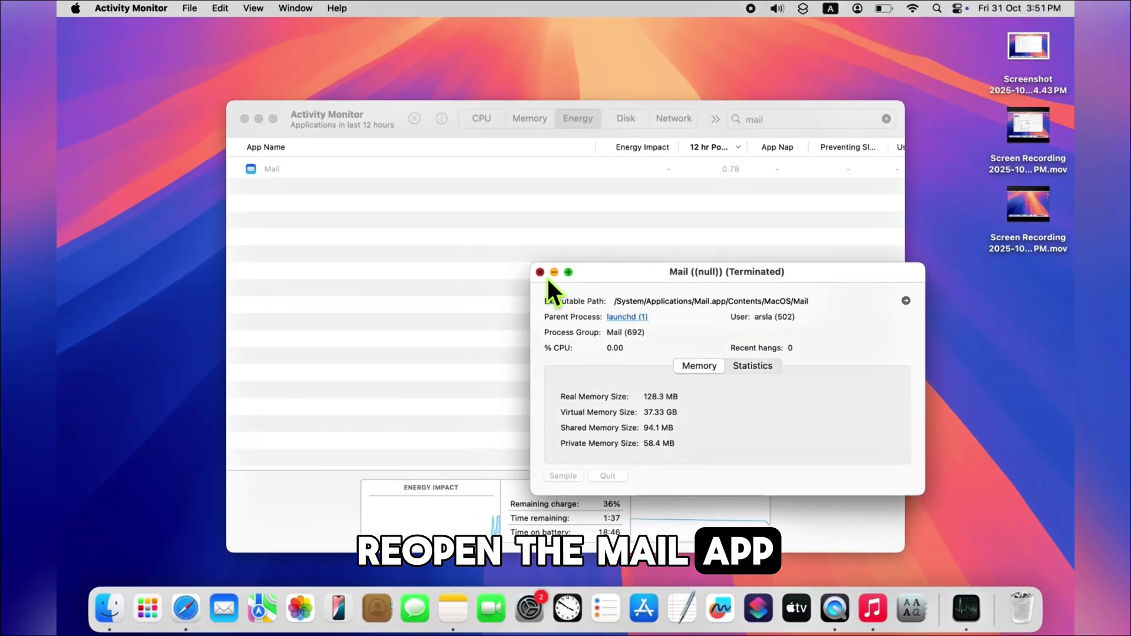
click(428, 84)
click(244, 117)
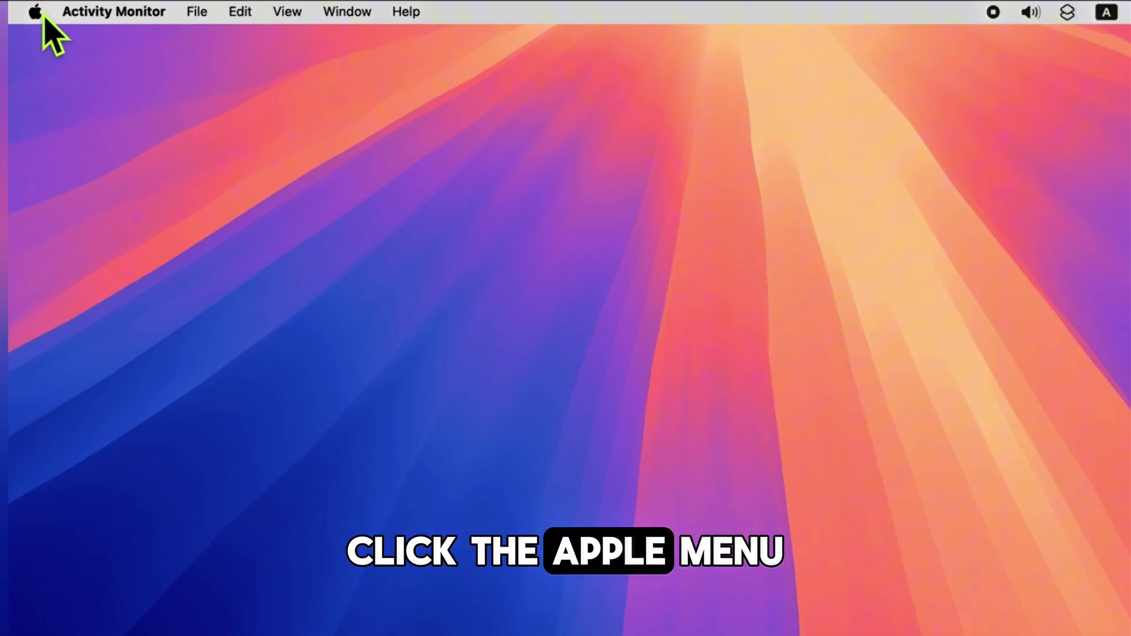
Step: In System Settings > Internet Accounts, open the Google account and begin Delete Account to refresh it
click(35, 13)
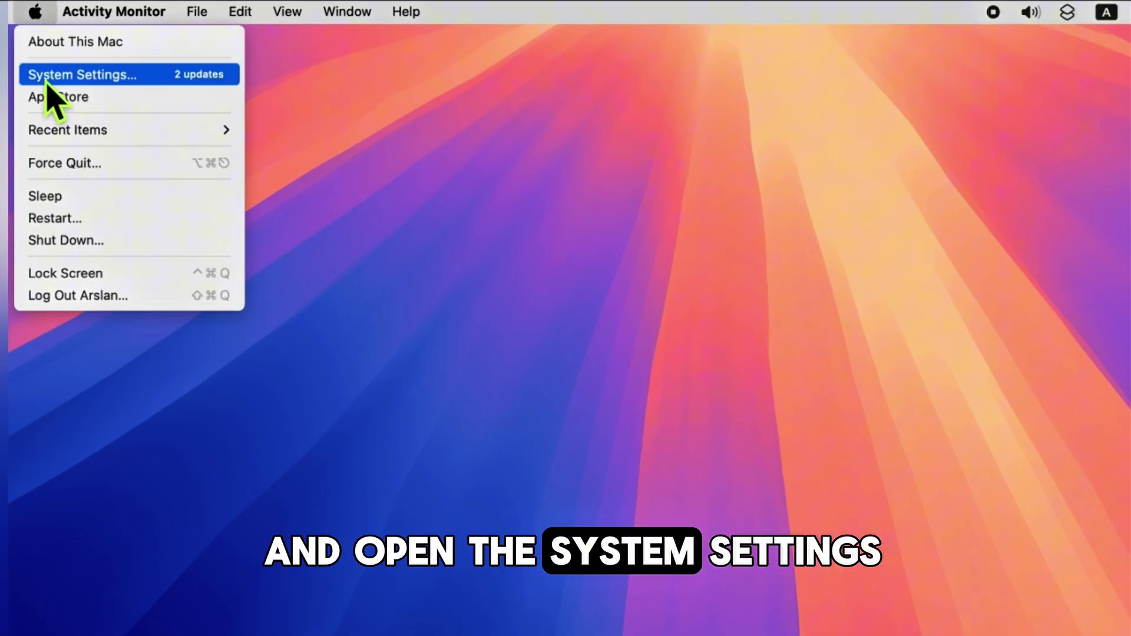
click(80, 76)
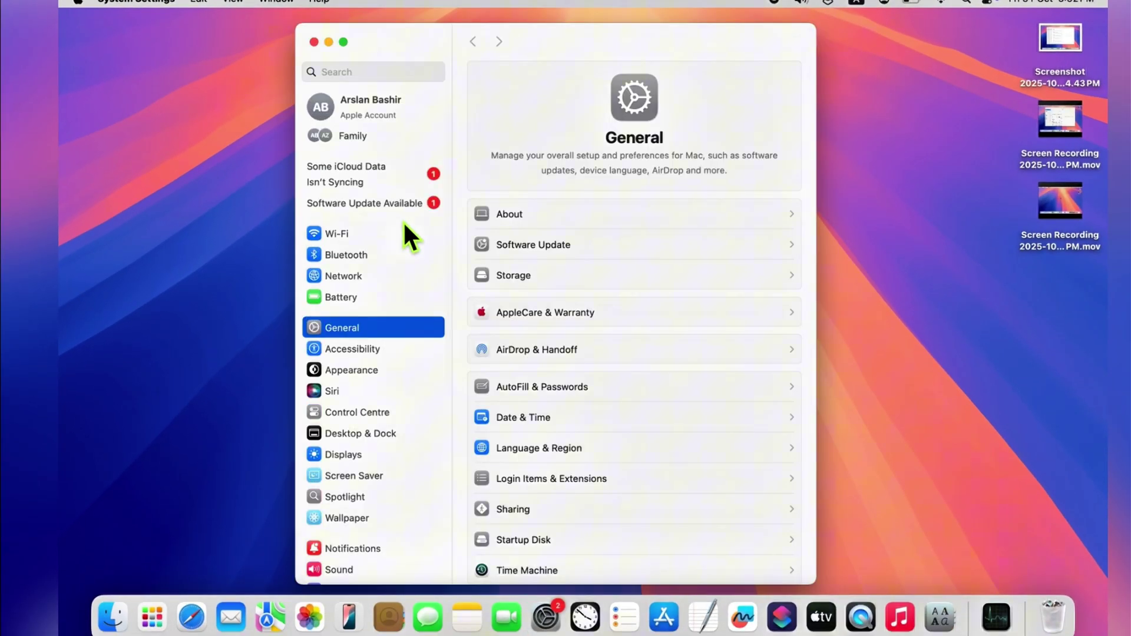
scroll(384, 368, down, 10)
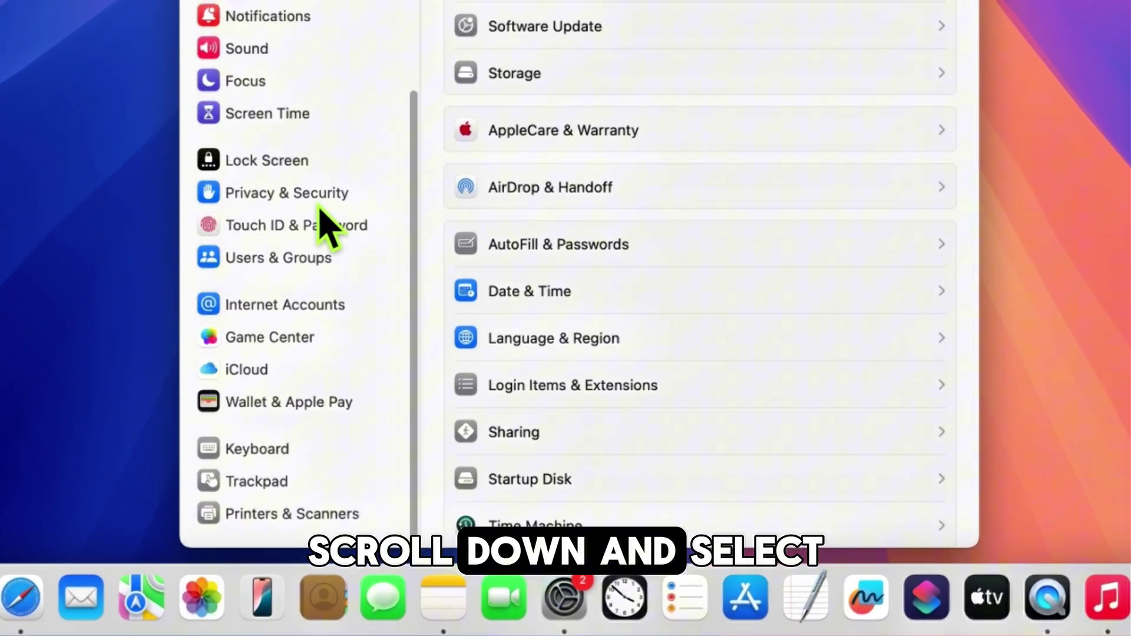
click(255, 315)
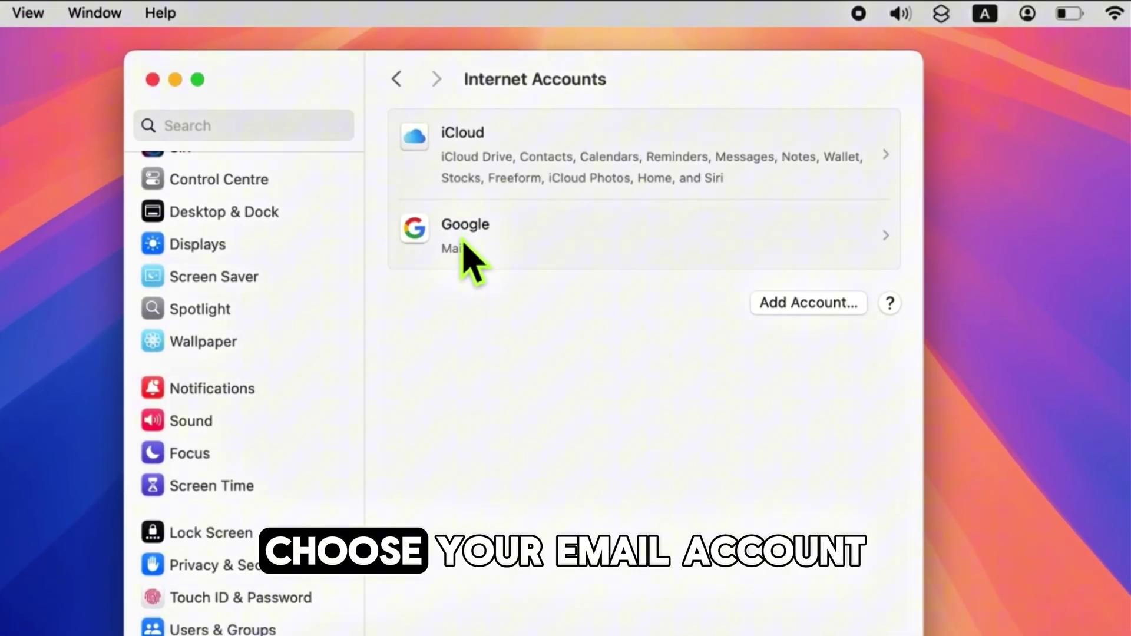
click(528, 0)
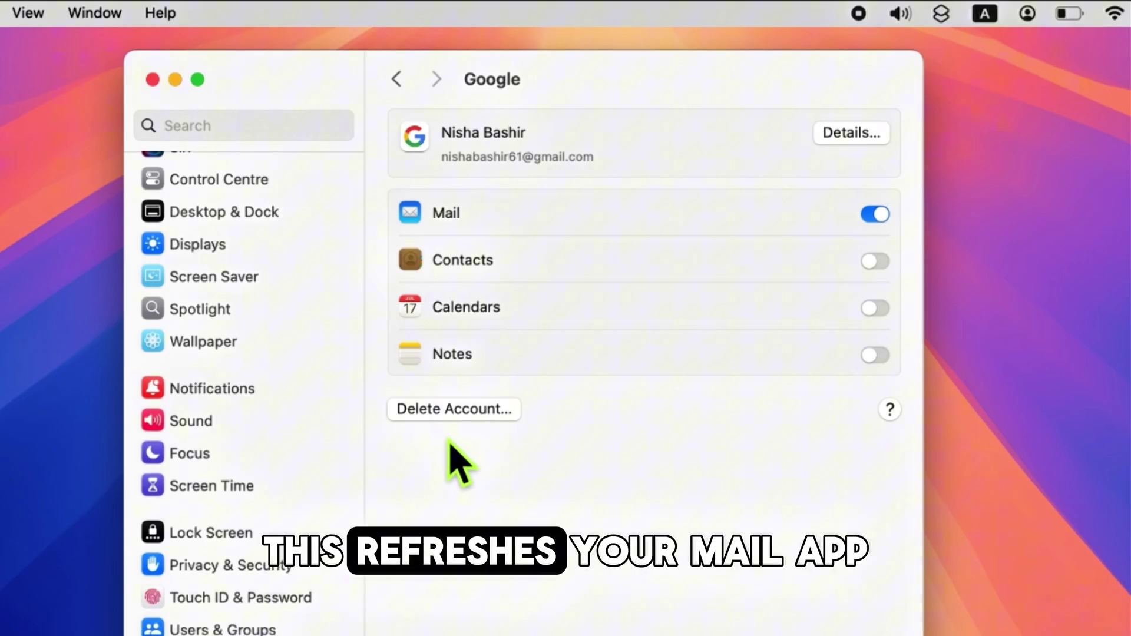
click(468, 415)
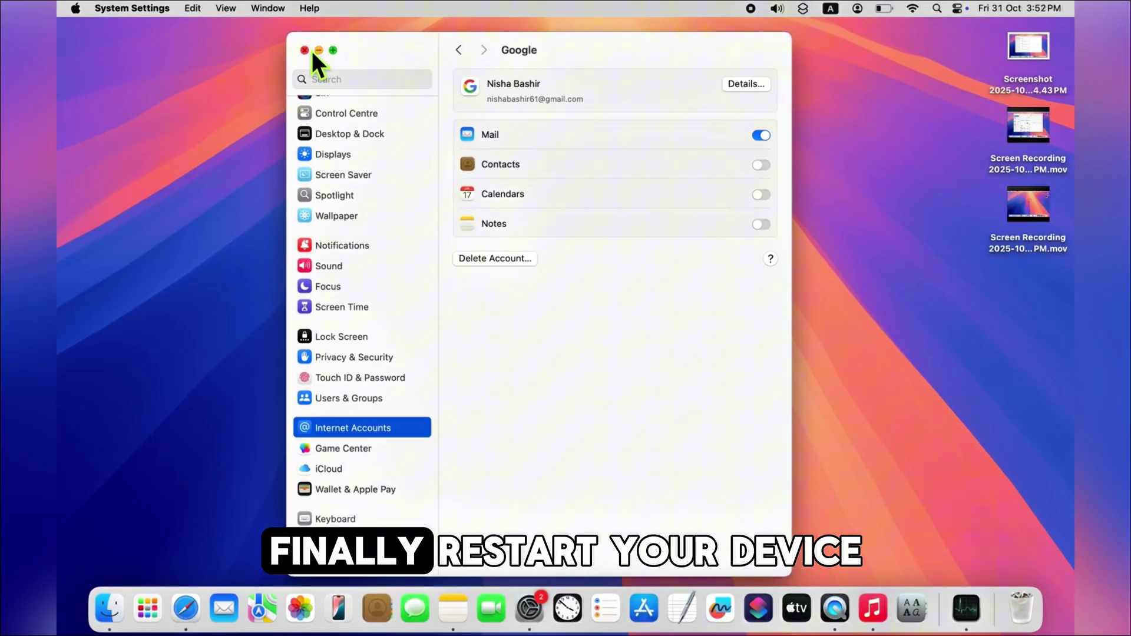
Step: Close System Settings and choose Restart… from the Apple menu to bring up the restart confirmation
click(153, 80)
click(80, 8)
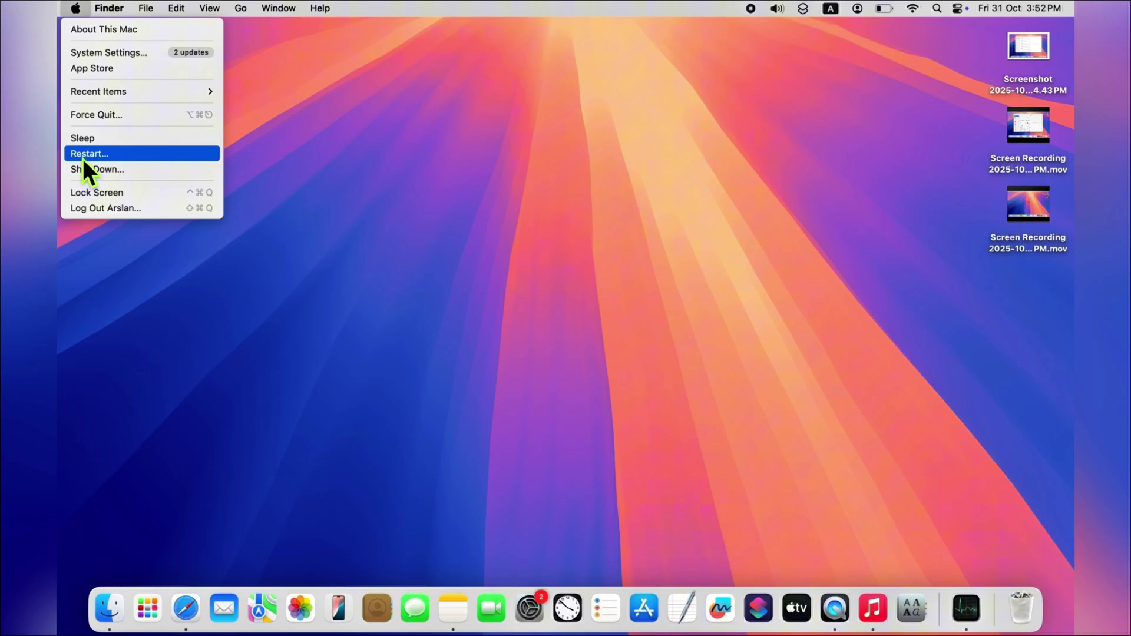
click(102, 156)
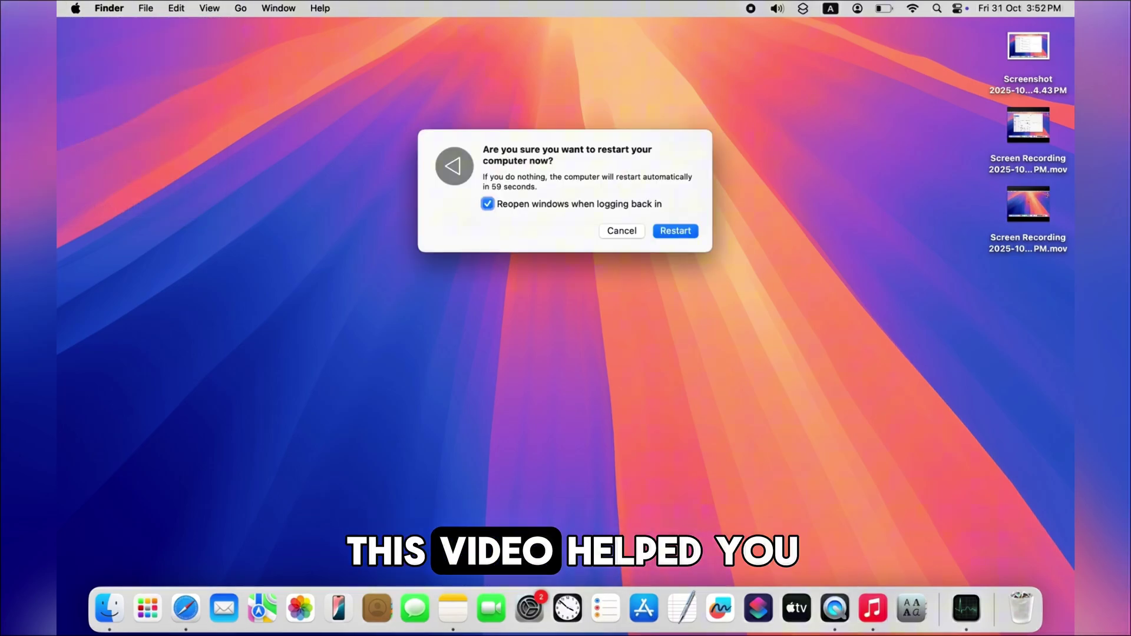